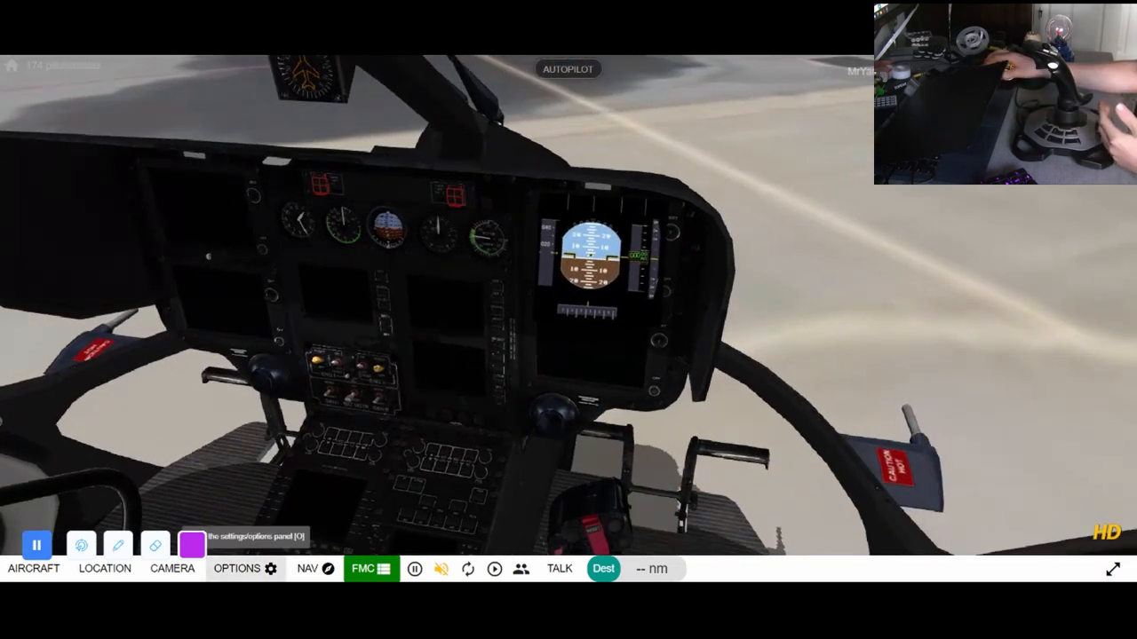
Step: Show the joystick's configuration in Options > Controls and drag Roll/Yaw Mix Ratio down to 0.1
{"action": "left_click", "coordinate": [242, 568]}
{"action": "left_click", "coordinate": [48, 108]}
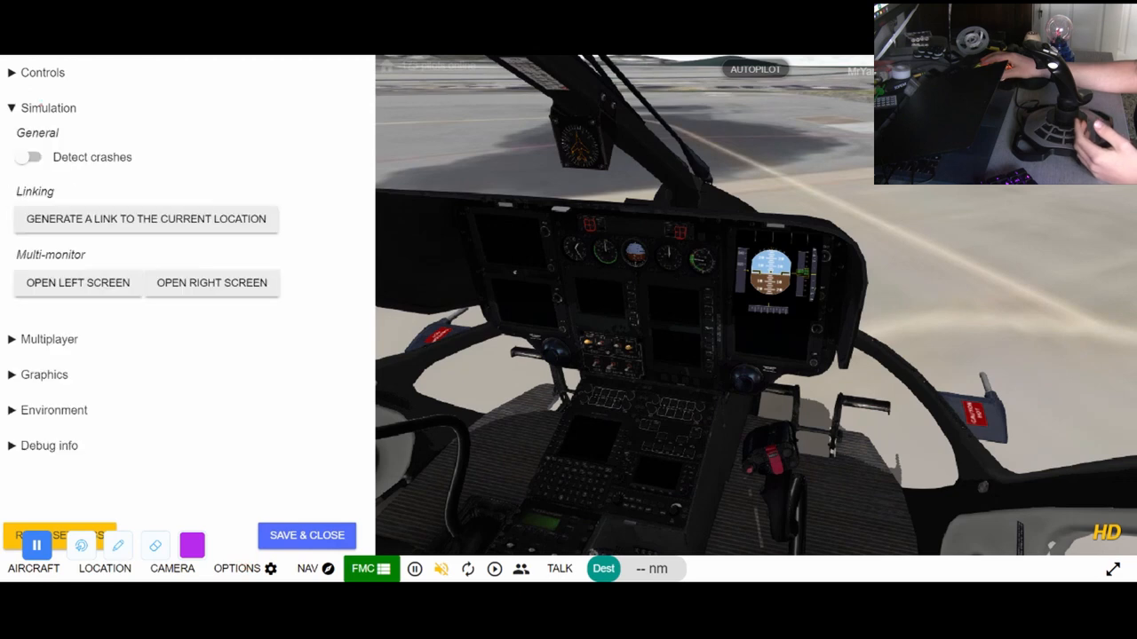
{"action": "left_click", "coordinate": [43, 72]}
{"action": "left_click", "coordinate": [173, 214]}
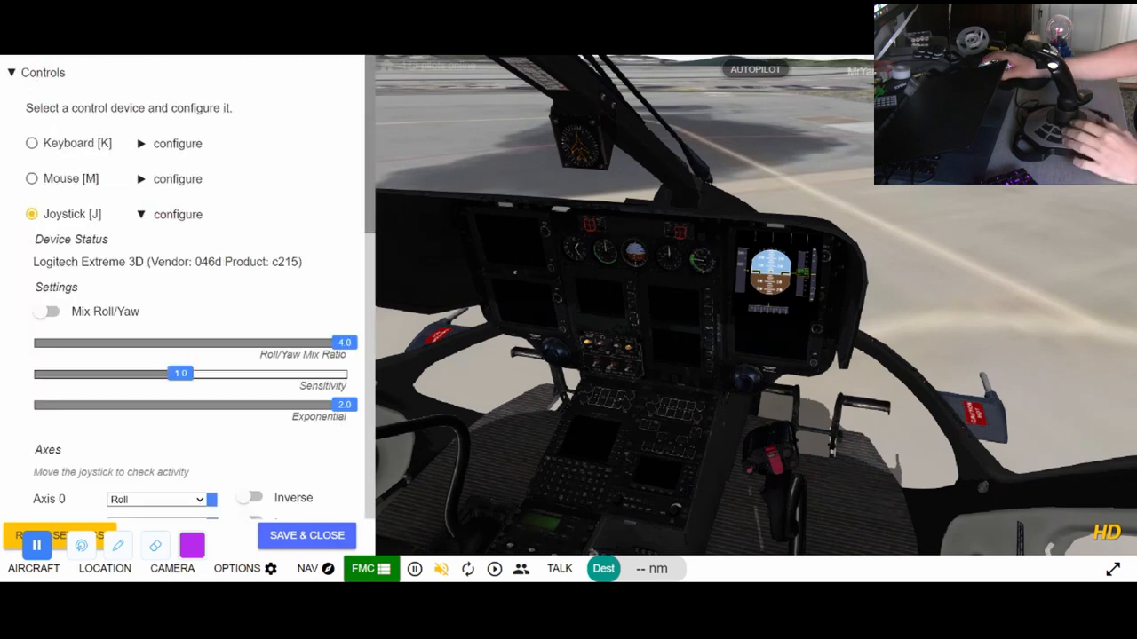
{"action": "scroll", "coordinate": [178, 355], "scroll_direction": "down", "scroll_amount": 3}
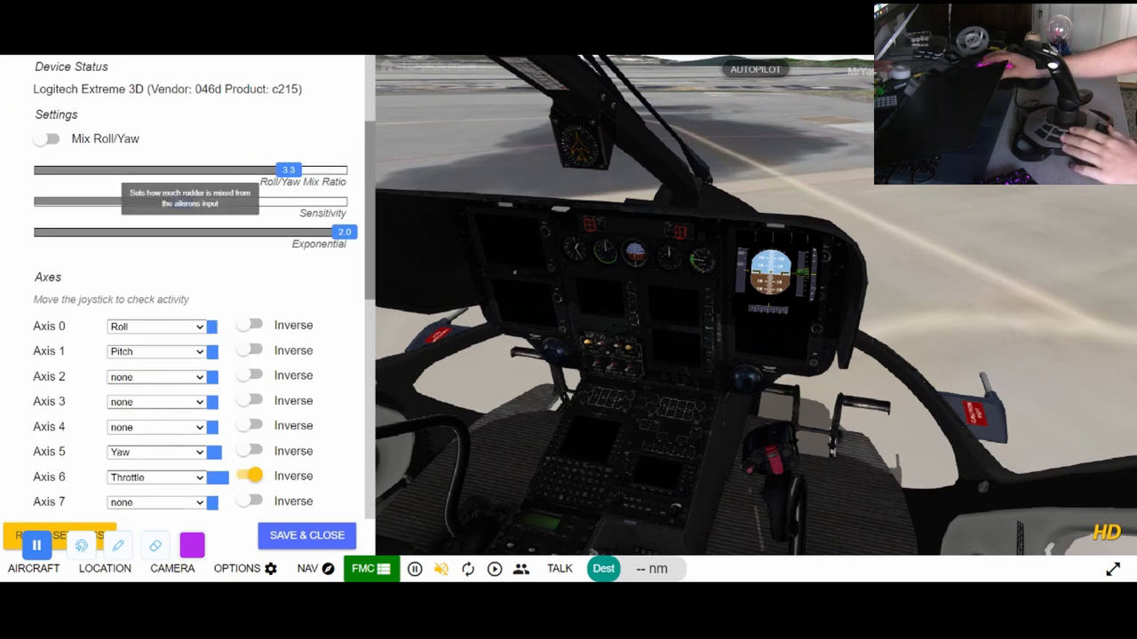
{"action": "left_click_drag", "start_coordinate": [289, 170], "coordinate": [32, 170]}
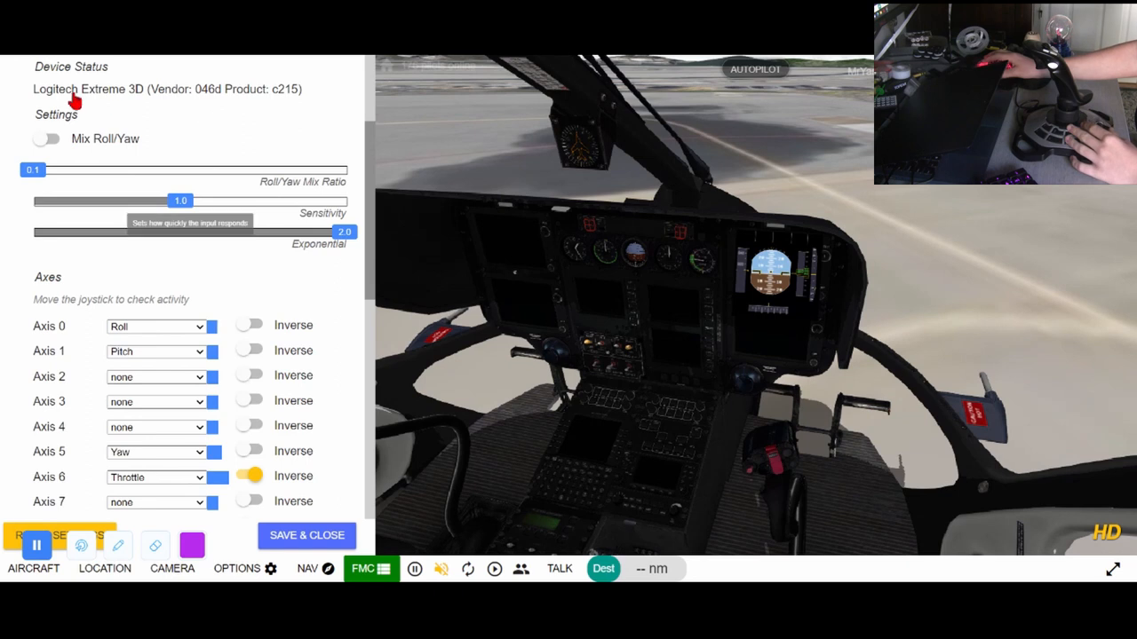
{"action": "scroll", "coordinate": [66, 278], "scroll_direction": "down", "scroll_amount": 5}
{"action": "scroll", "coordinate": [67, 278], "scroll_direction": "down", "scroll_amount": 5}
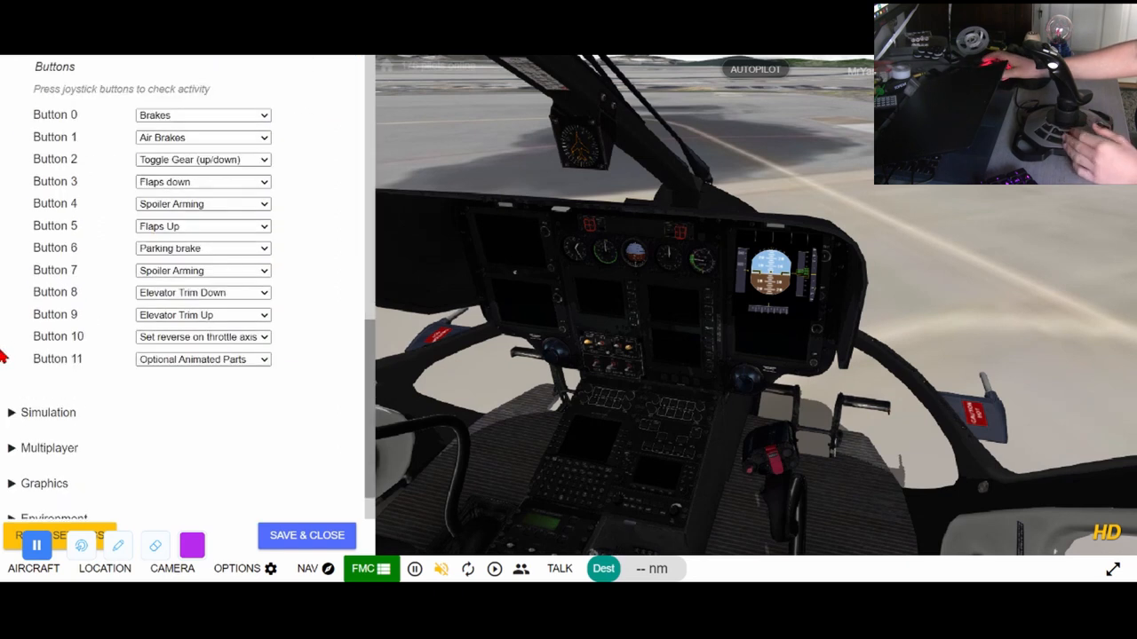
{"action": "scroll", "coordinate": [36, 337], "scroll_direction": "up", "scroll_amount": 10}
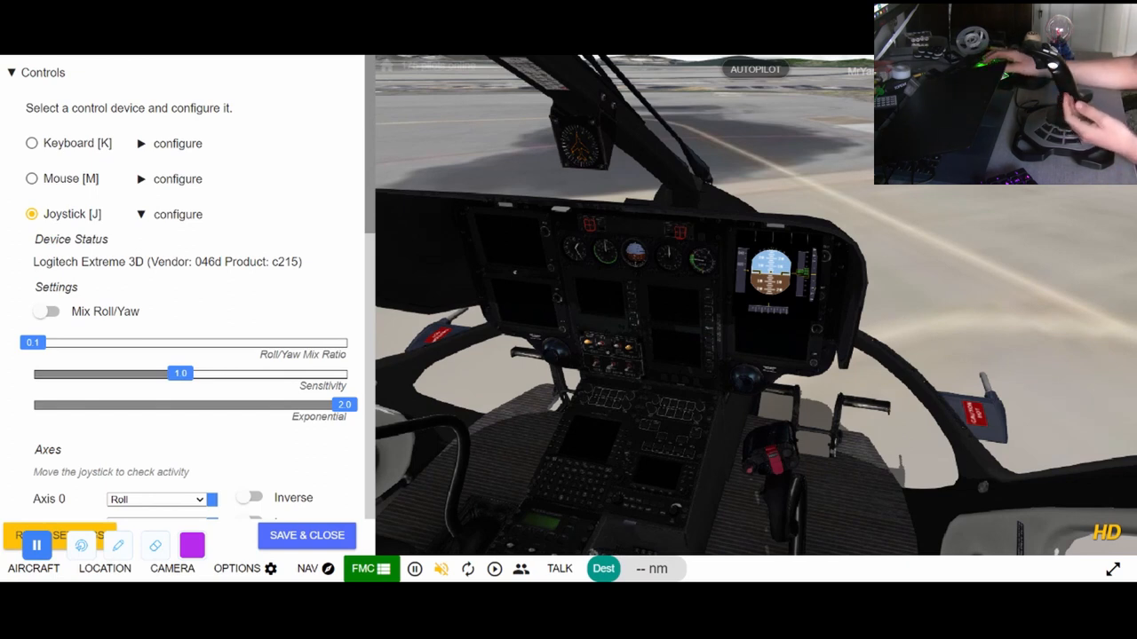
Step: Review the mouse configuration sliders, then dismiss the settings to return to the cockpit
{"action": "left_click", "coordinate": [142, 178]}
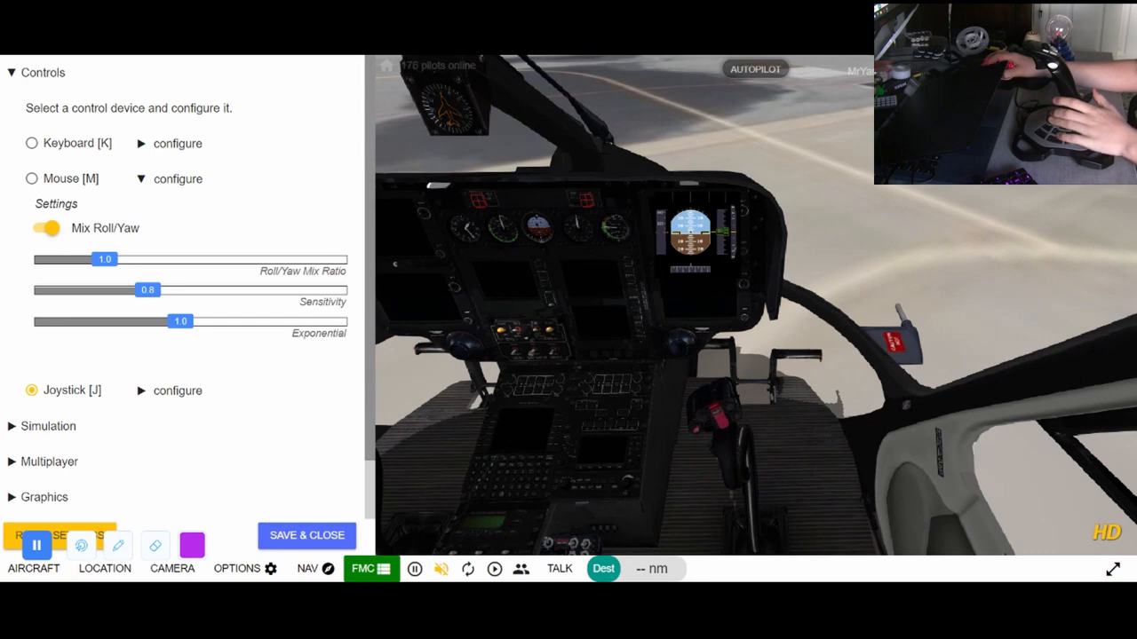
{"action": "key", "text": "Escape"}
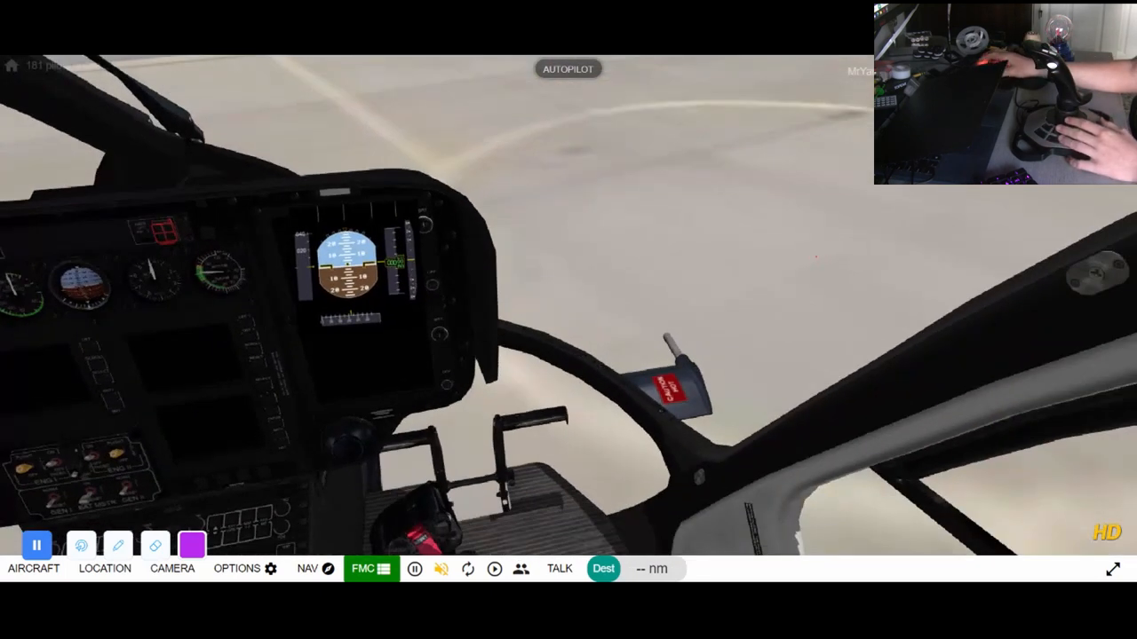
{"action": "key", "text": "c"}
{"action": "key", "text": "c"}
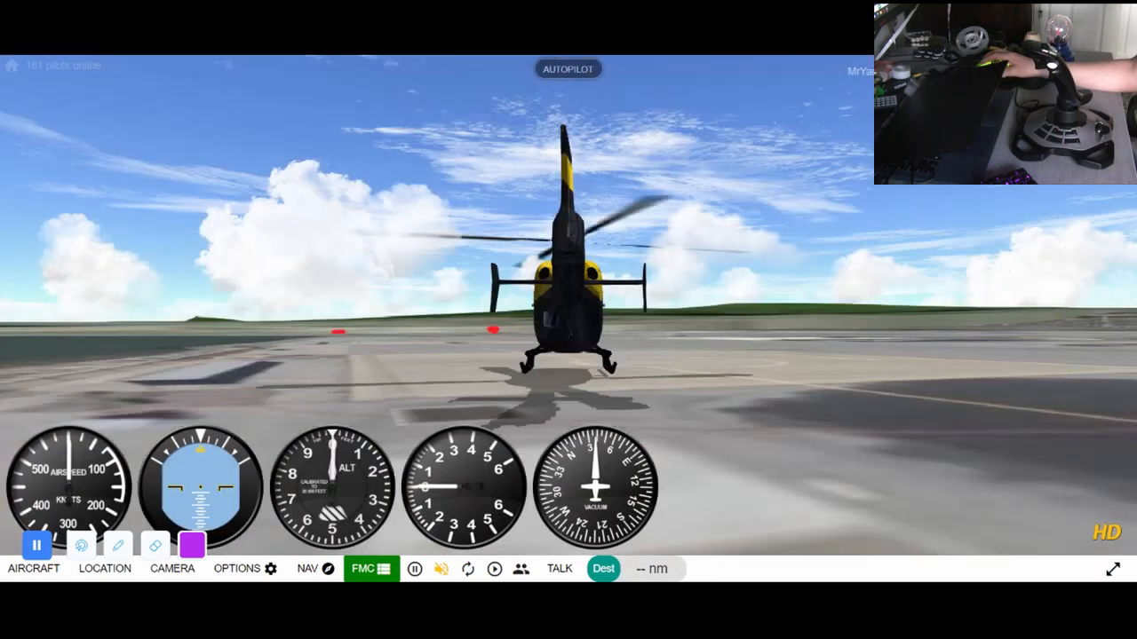
{"action": "key", "text": "c"}
{"action": "left_click_drag", "start_coordinate": [646, 226], "coordinate": [844, 191]}
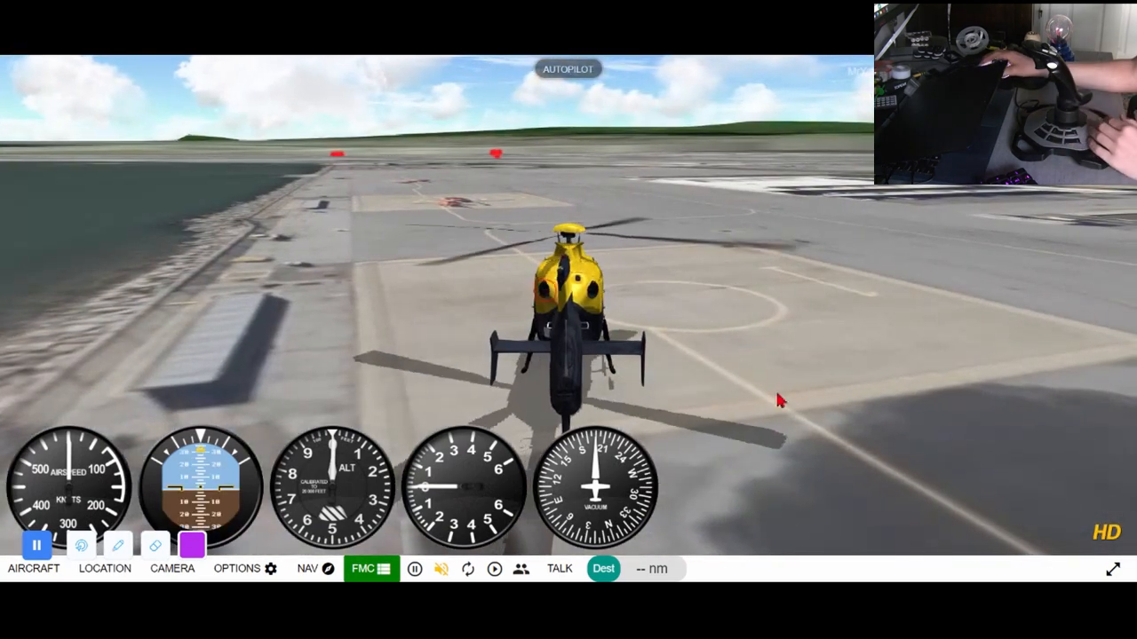
{"action": "left_click_drag", "start_coordinate": [777, 401], "coordinate": [1099, 241]}
{"action": "left_click_drag", "start_coordinate": [702, 280], "coordinate": [669, 335]}
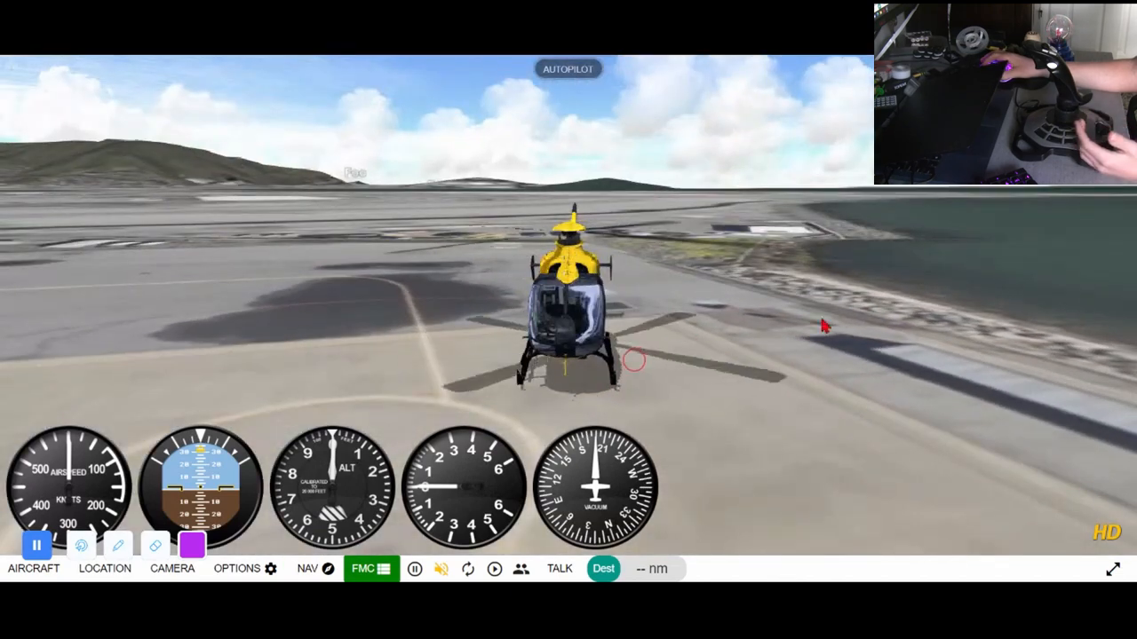
{"action": "left_click_drag", "start_coordinate": [859, 313], "coordinate": [1024, 367]}
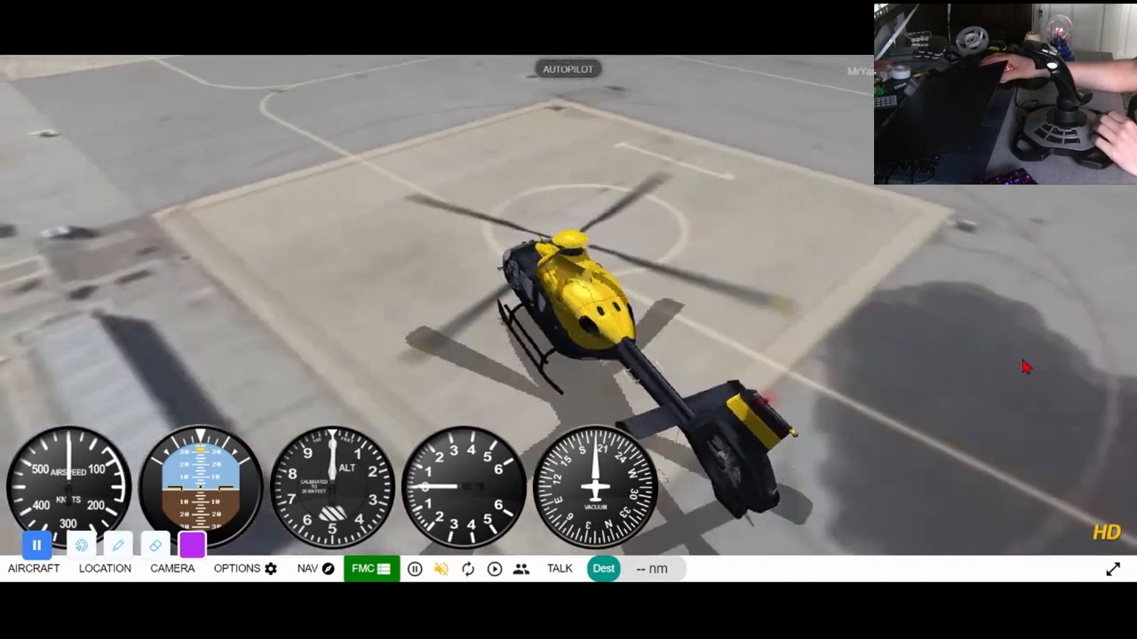
{"action": "mouse_move", "coordinate": [583, 364]}
{"action": "left_mouse_down"}
{"action": "mouse_move", "coordinate": [954, 472]}
{"action": "mouse_move", "coordinate": [762, 175]}
{"action": "mouse_move", "coordinate": [568, 293]}
{"action": "left_mouse_up"}
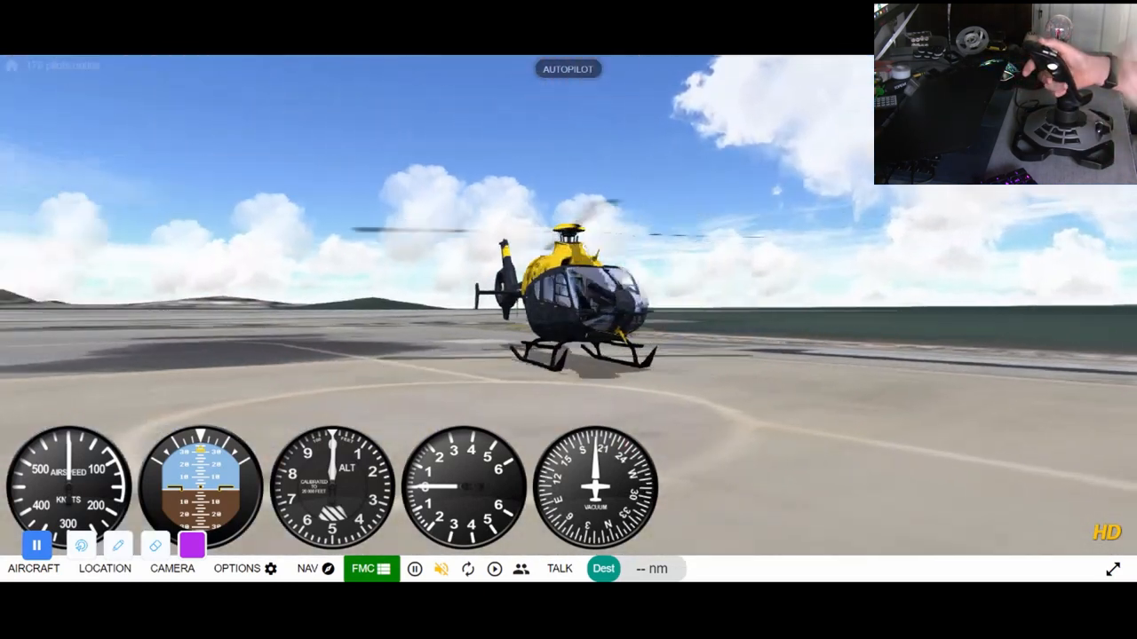